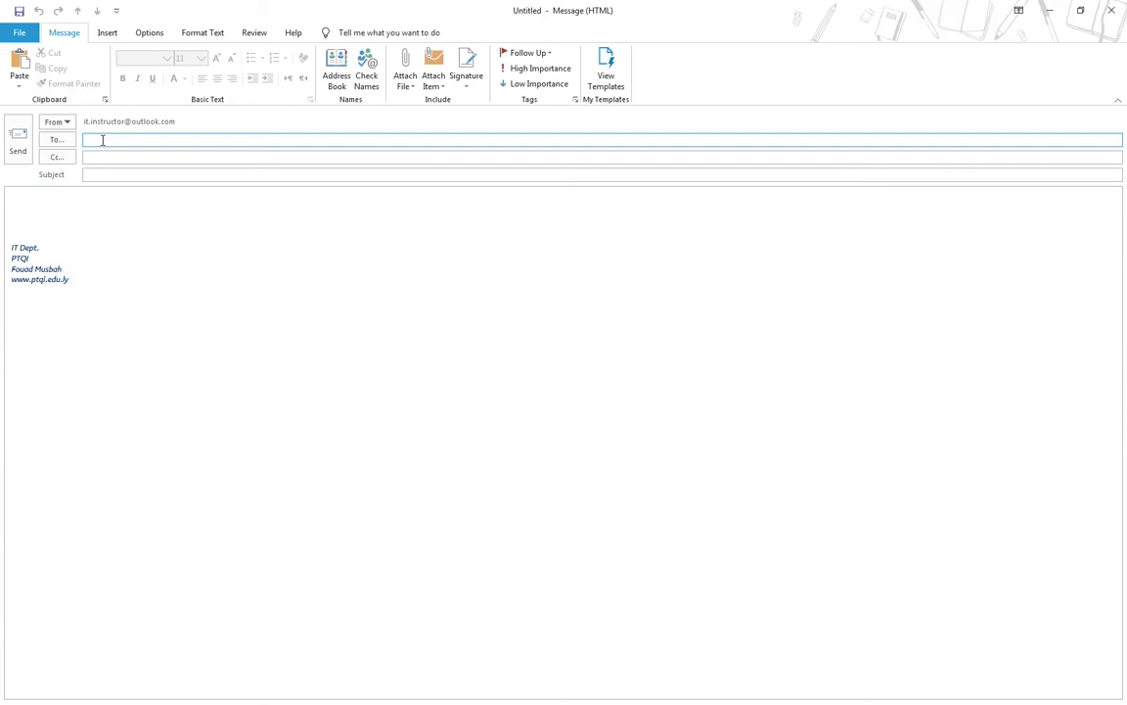
Address the message to the suggested Hotmail recipient and enter the subject "Look it to this email".
text(f)
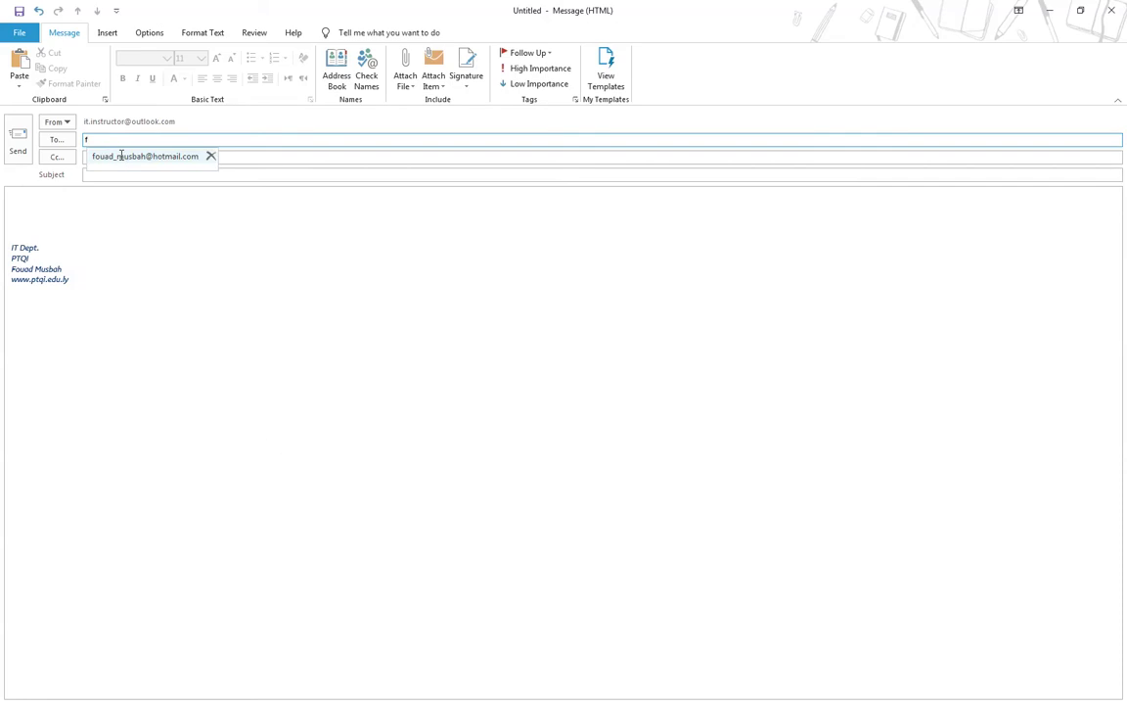
click(118, 156)
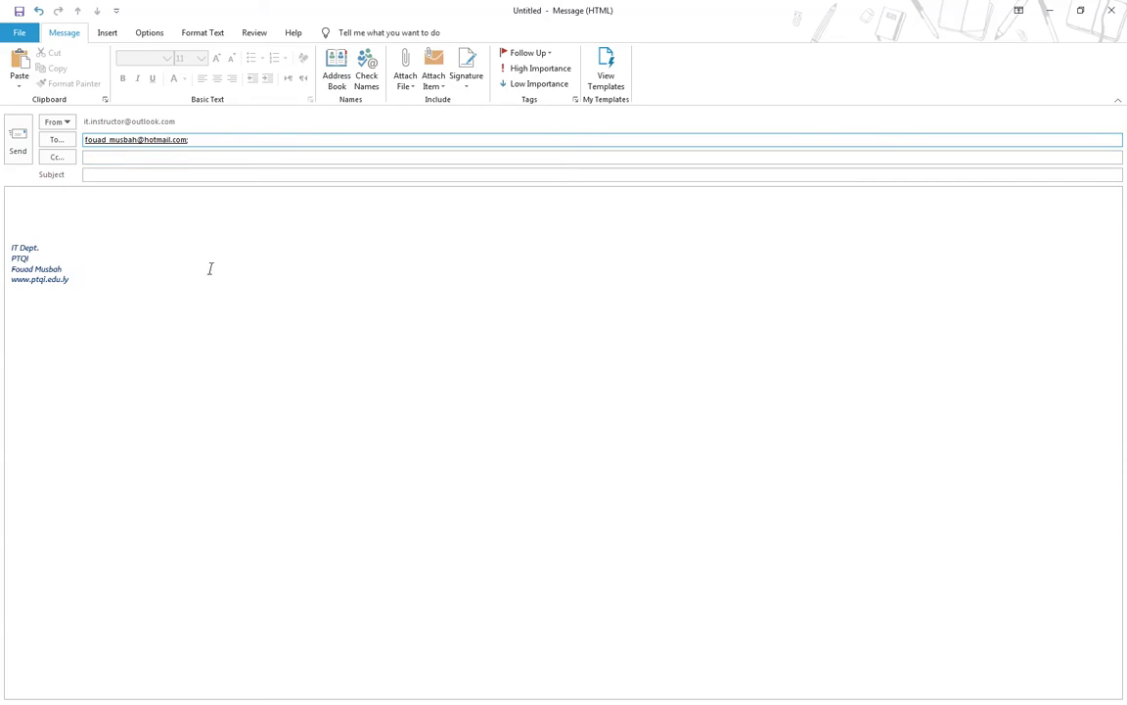
click(120, 176)
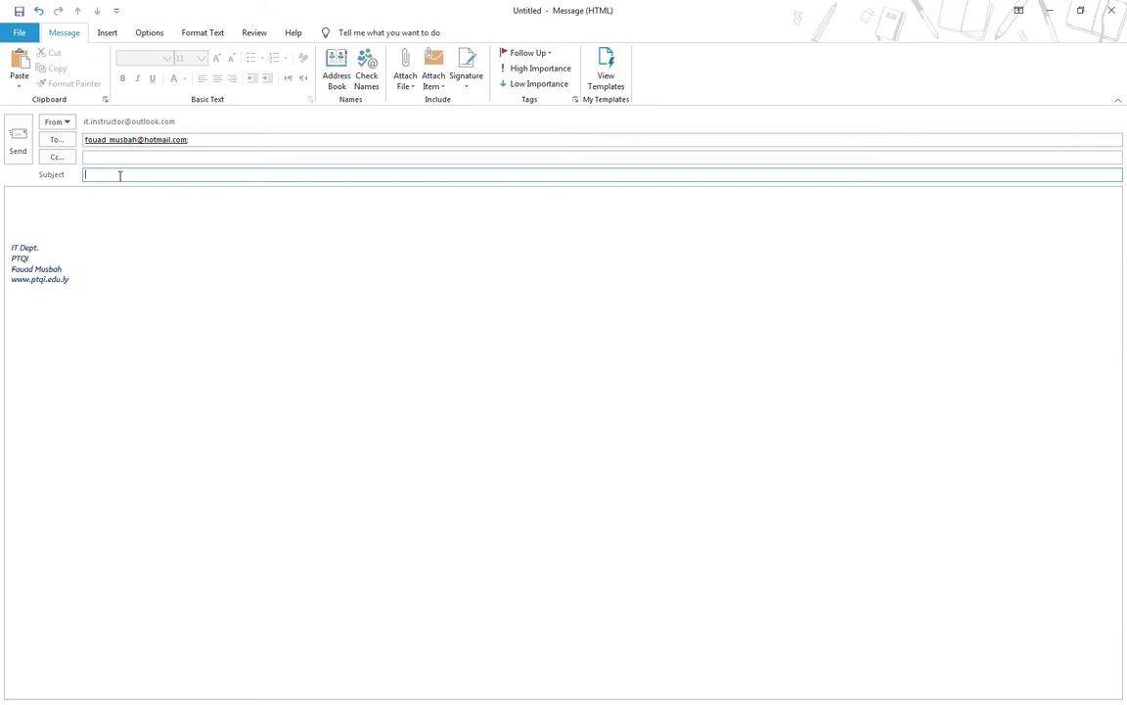
text(I)
text(ook itto this emain)
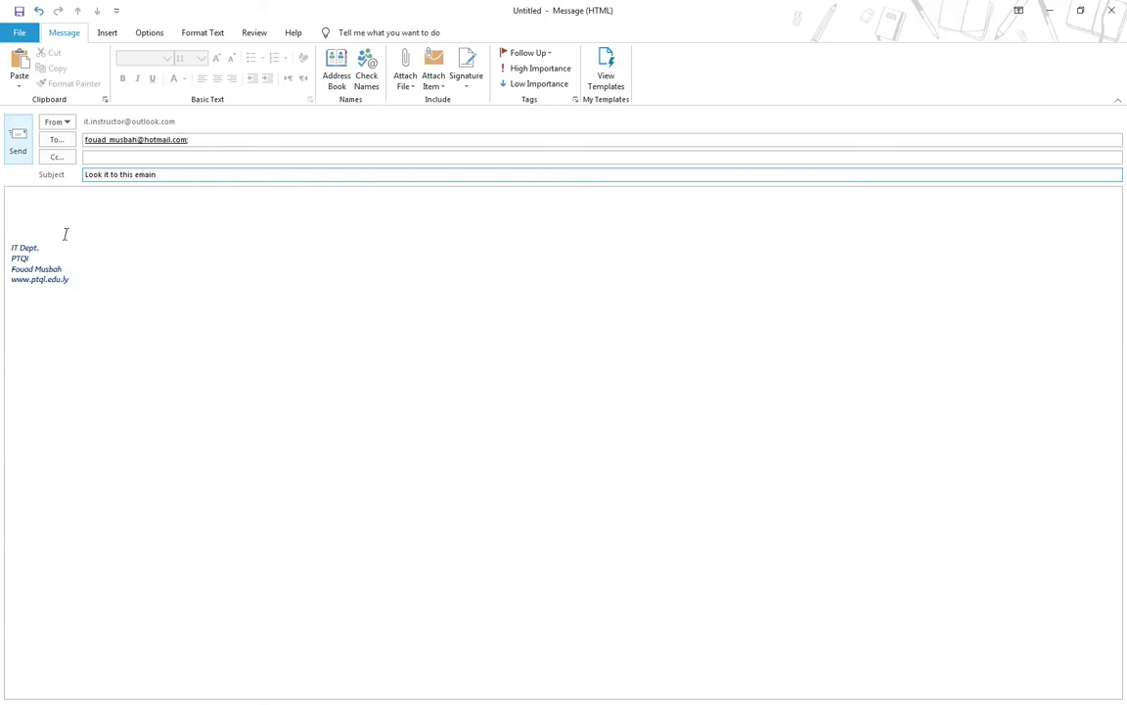
key(BackSpace)
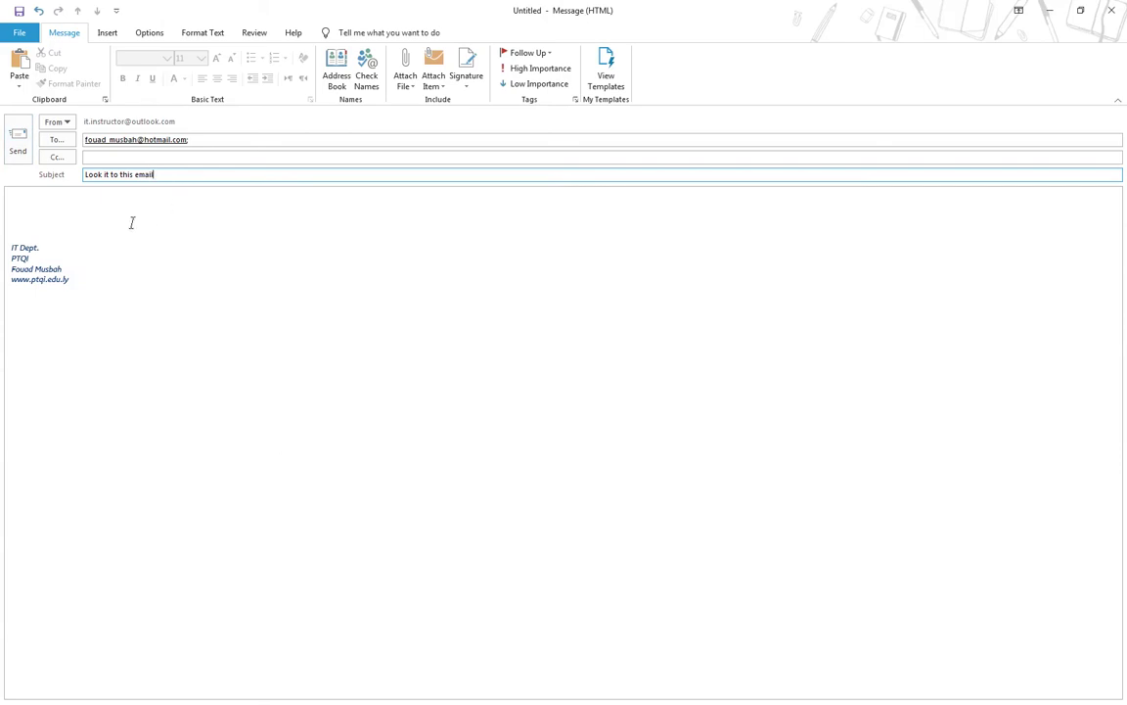
Attach the recent Word file "المقدمة وواجهة البرنامج.docx" to the message.
click(62, 194)
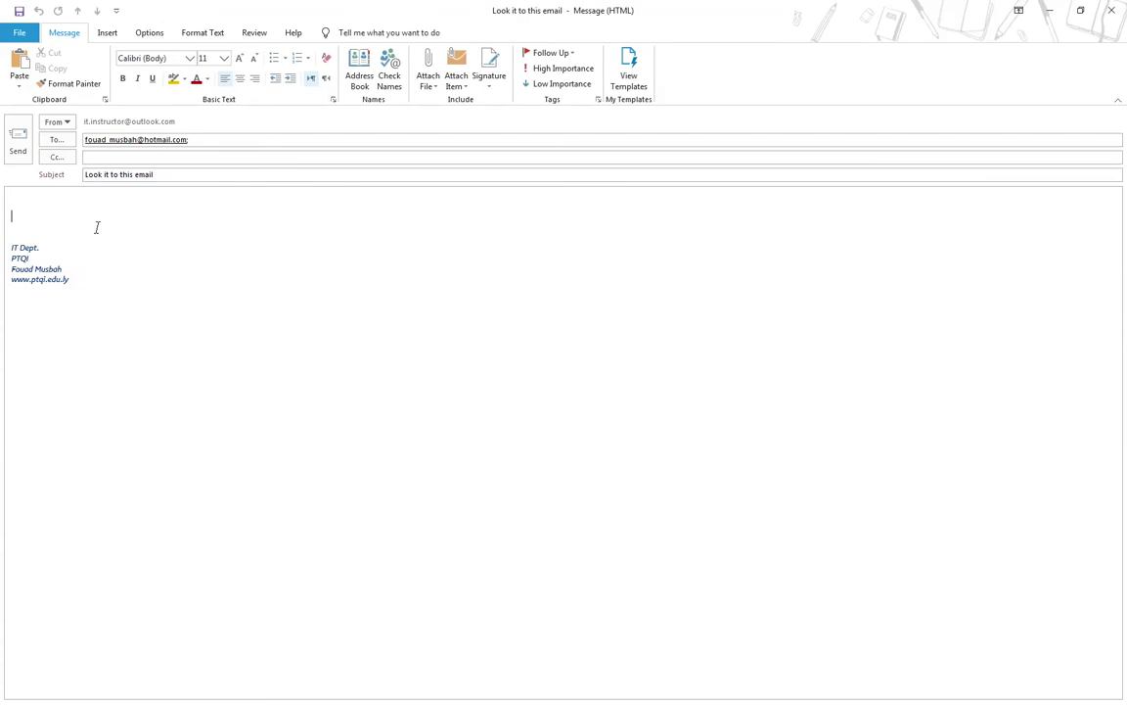
click(111, 37)
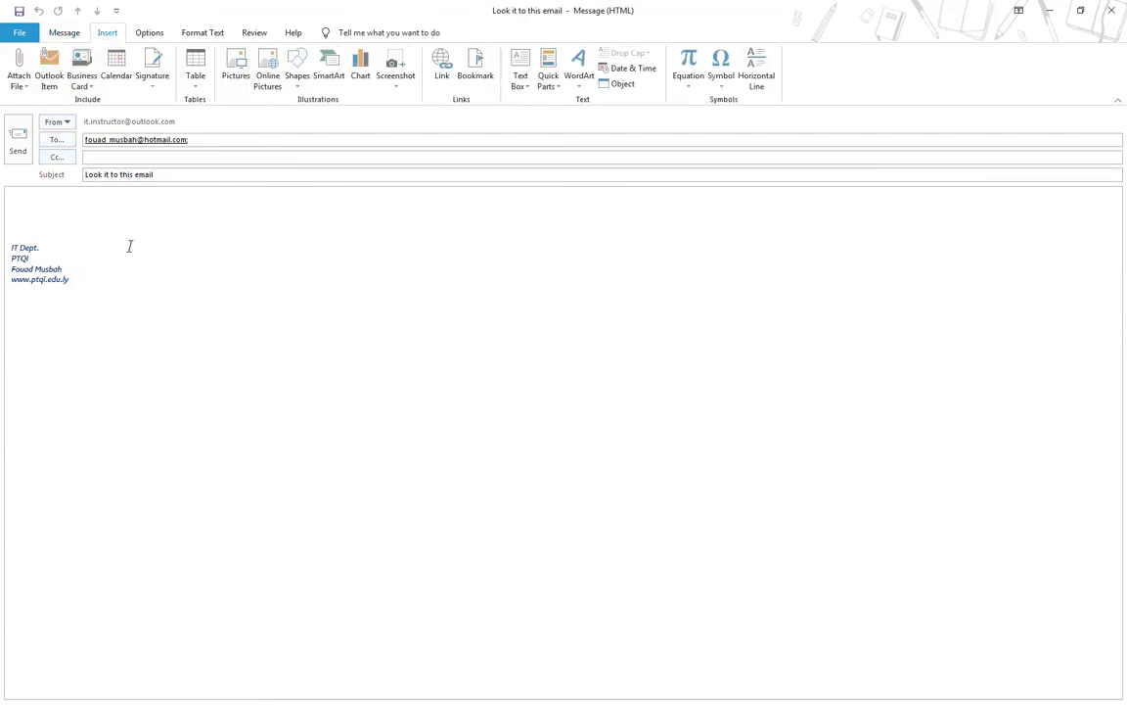
click(29, 88)
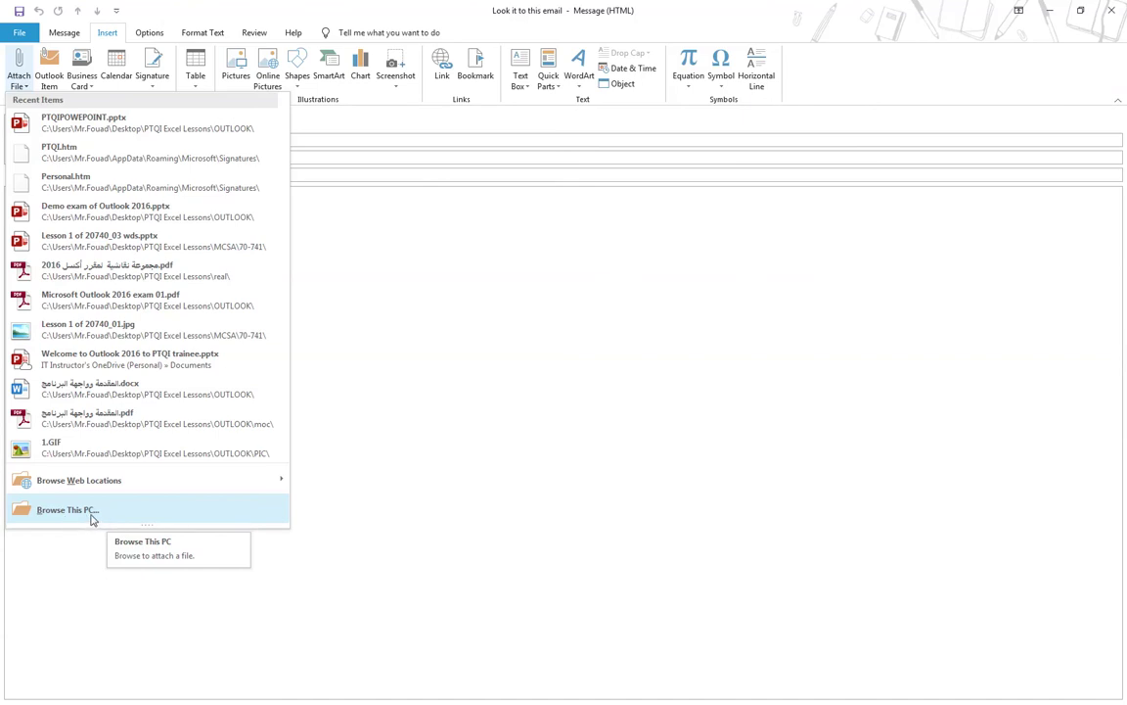
mouse_move(129, 495)
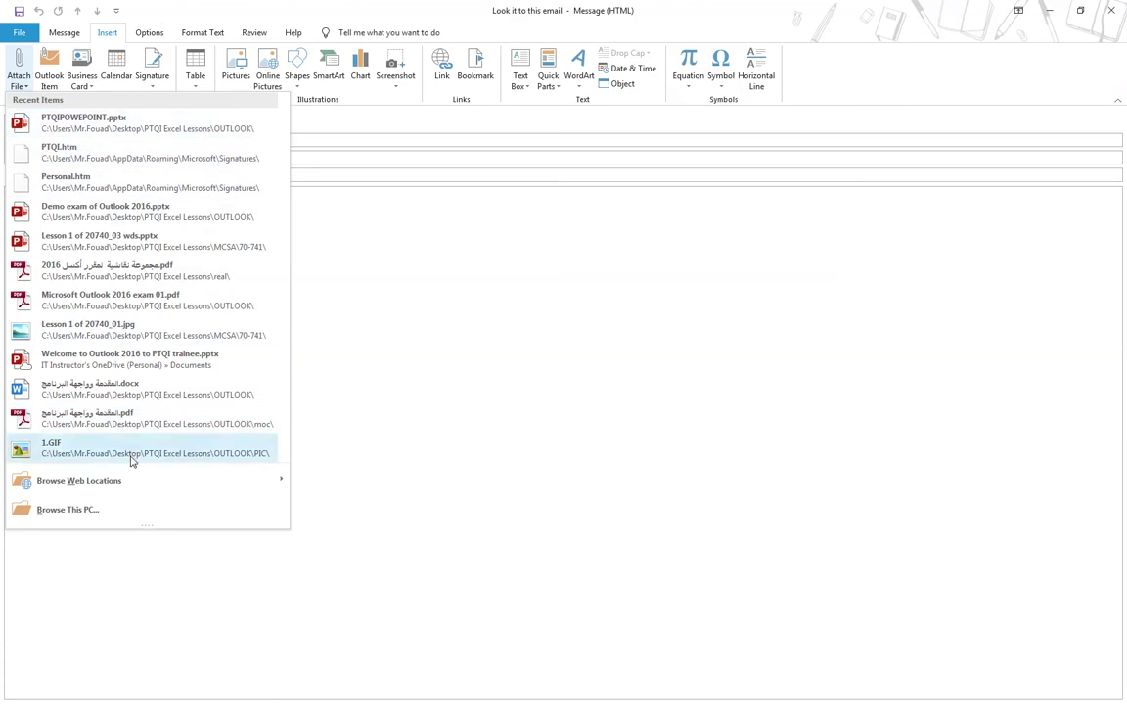
click(105, 395)
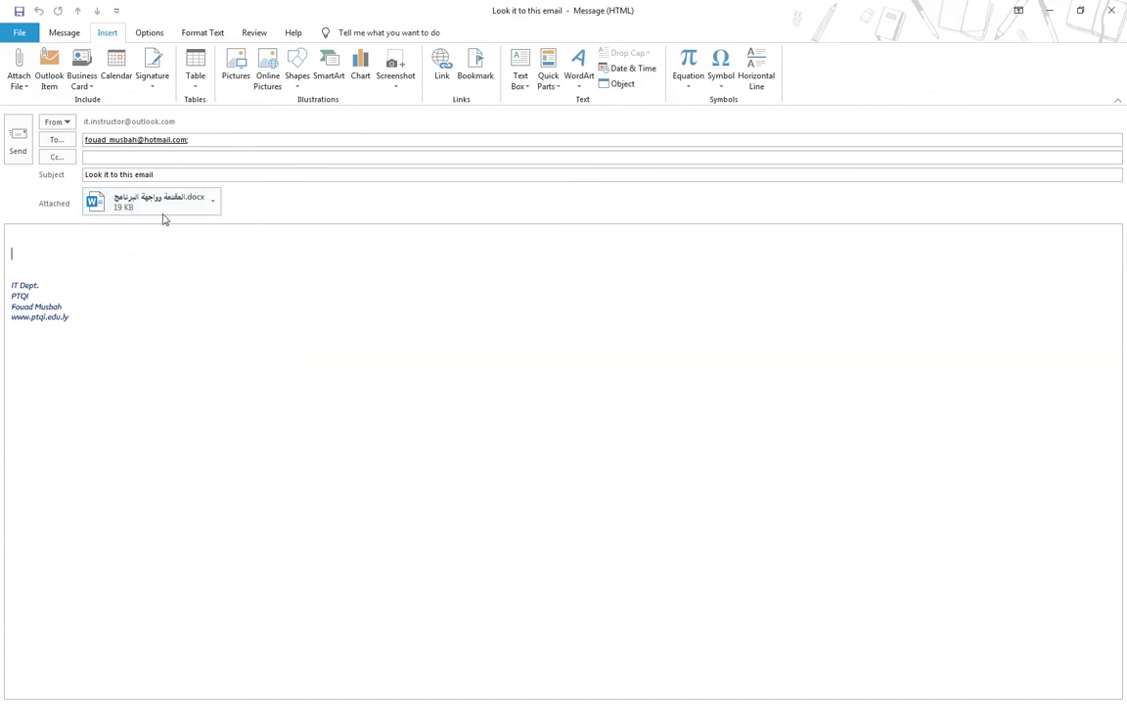
Write "This is my final report" in the message body above the signature.
click(24, 254)
text(This is my final repo)
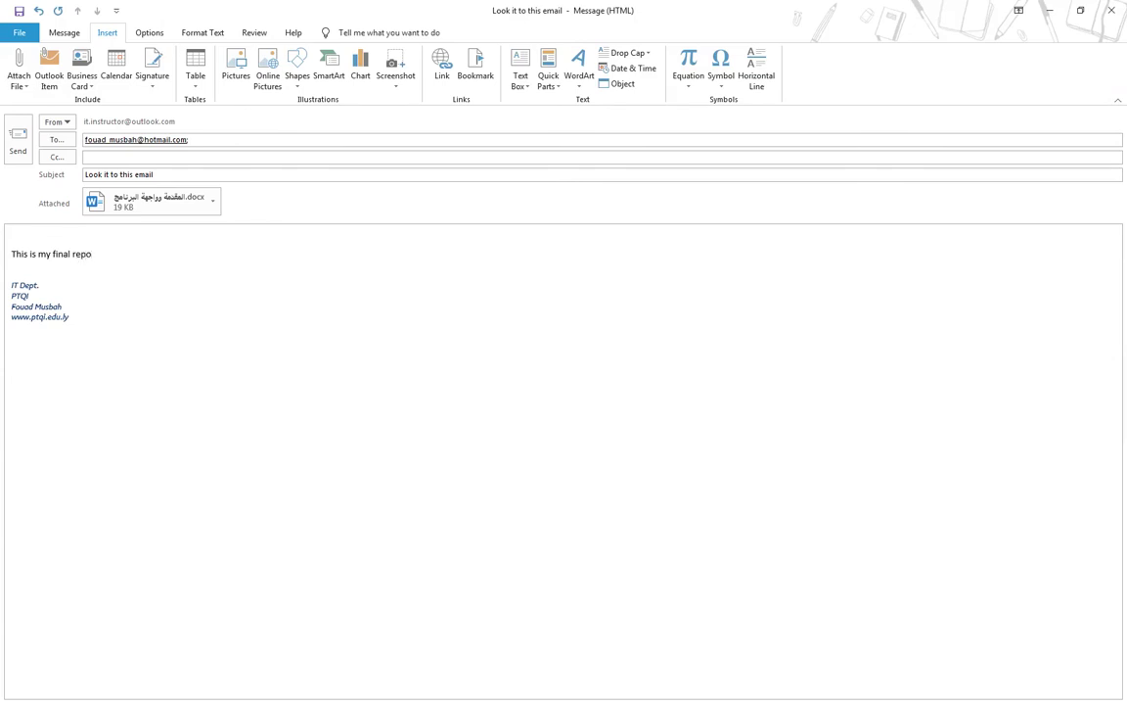
text(rt)
Insert the Inbox email "Microsoft account password change" received at 3:14 AM as an Outlook item attachment.
click(51, 65)
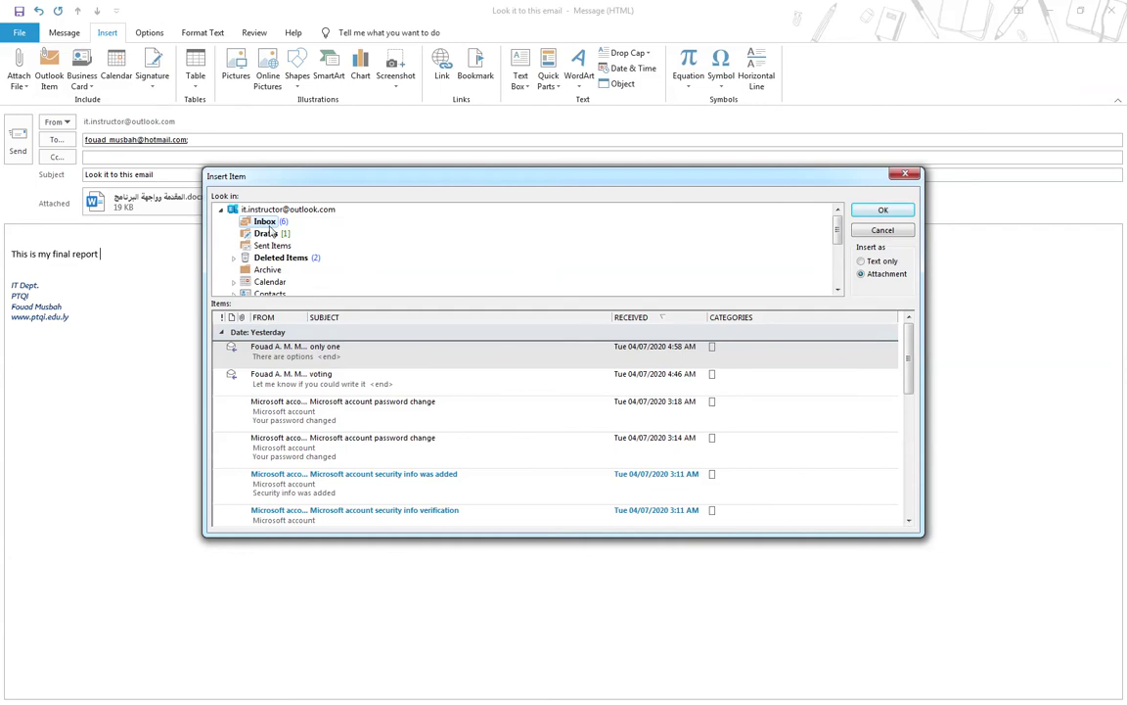
click(380, 450)
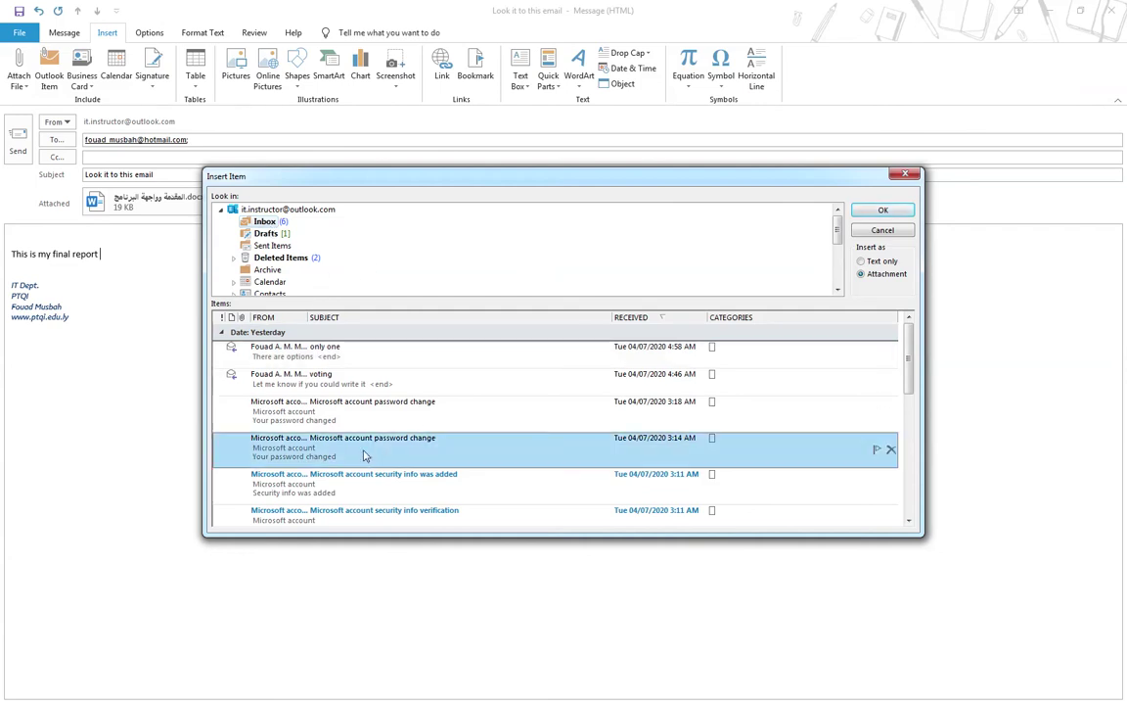
click(882, 211)
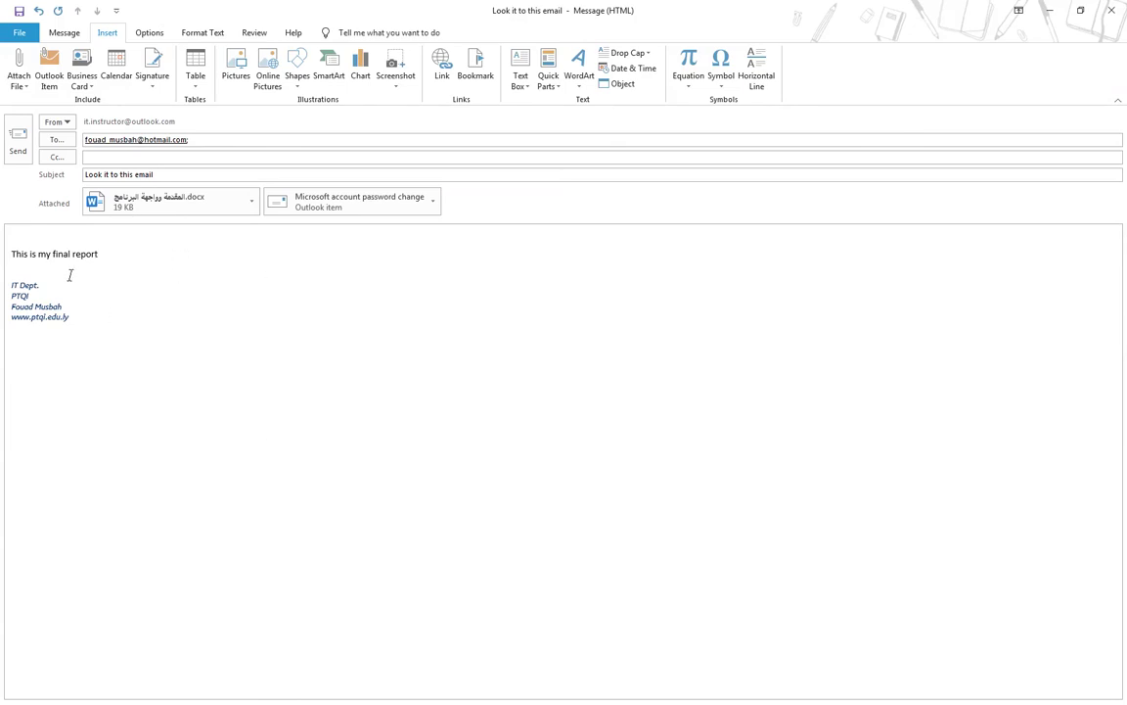
Insert the recipient's business card on a new line below the body text and send the message.
key(Return)
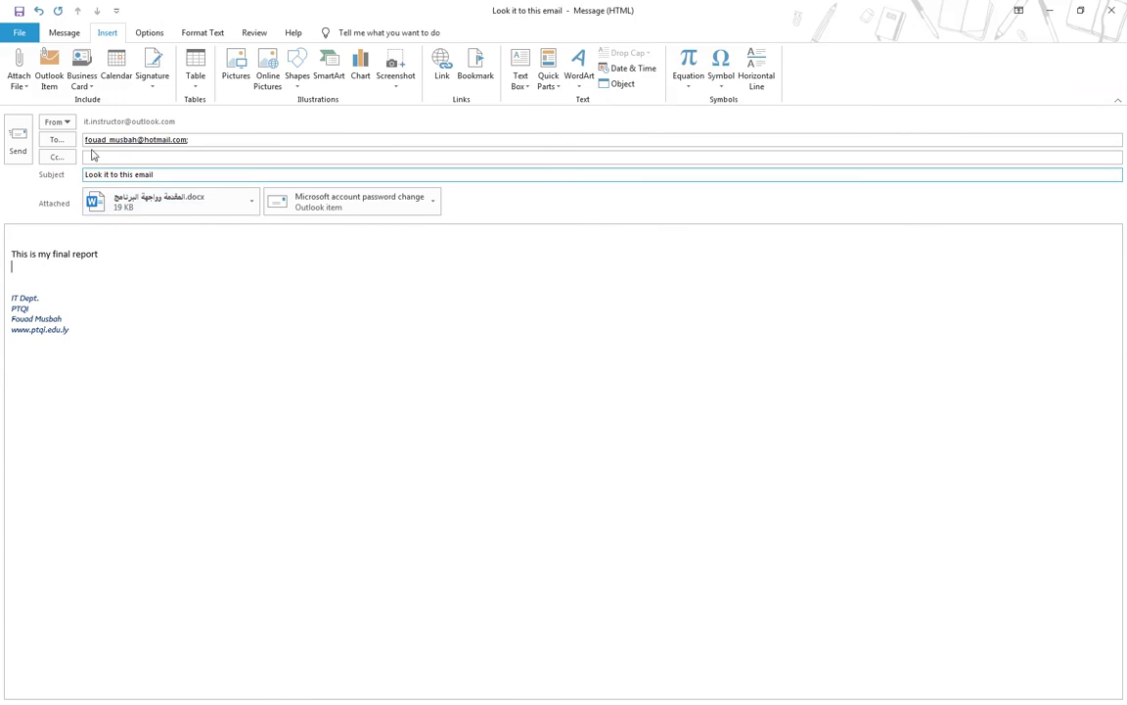
click(90, 88)
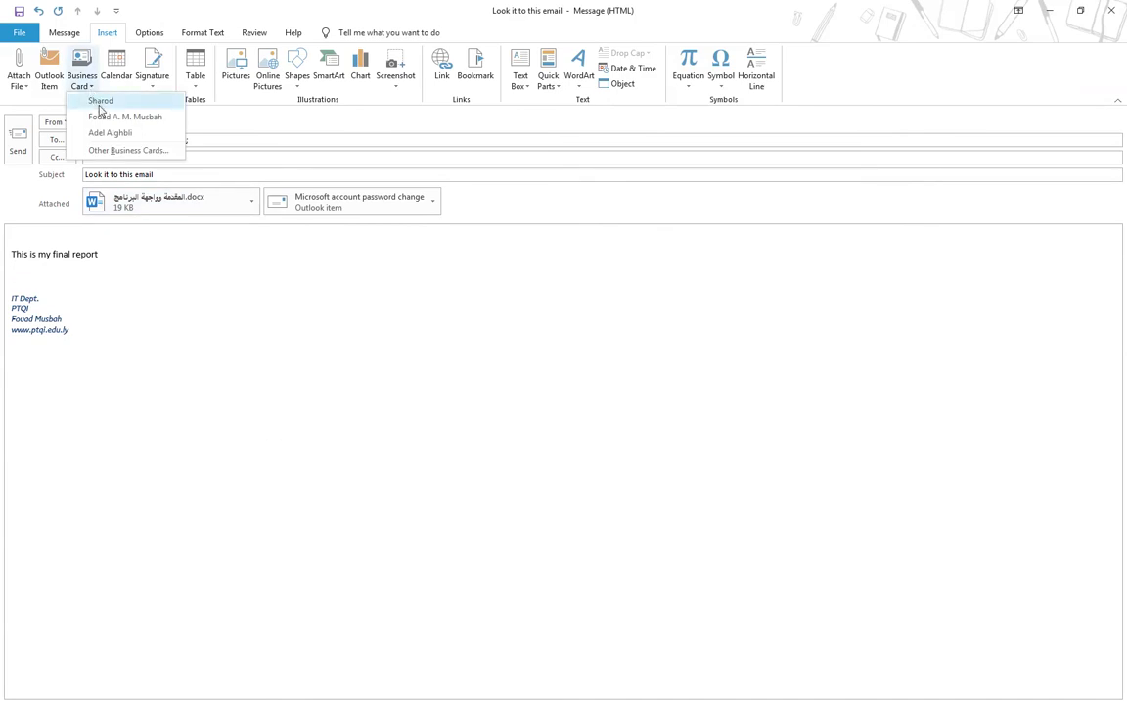
click(149, 117)
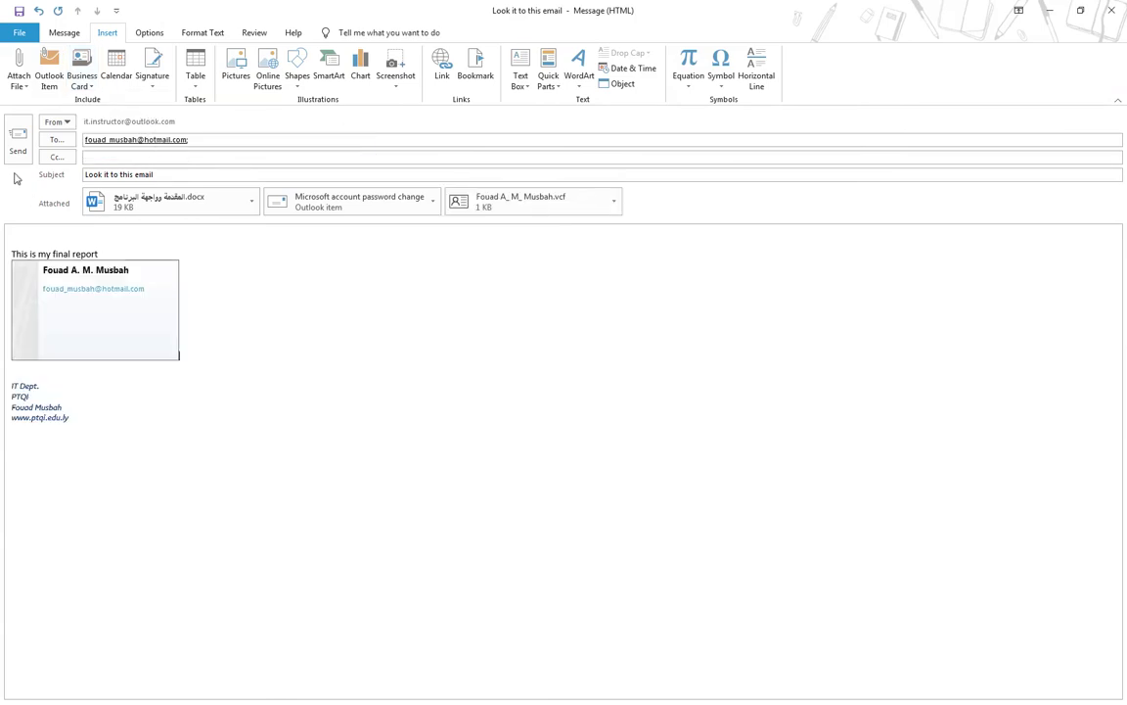
click(16, 146)
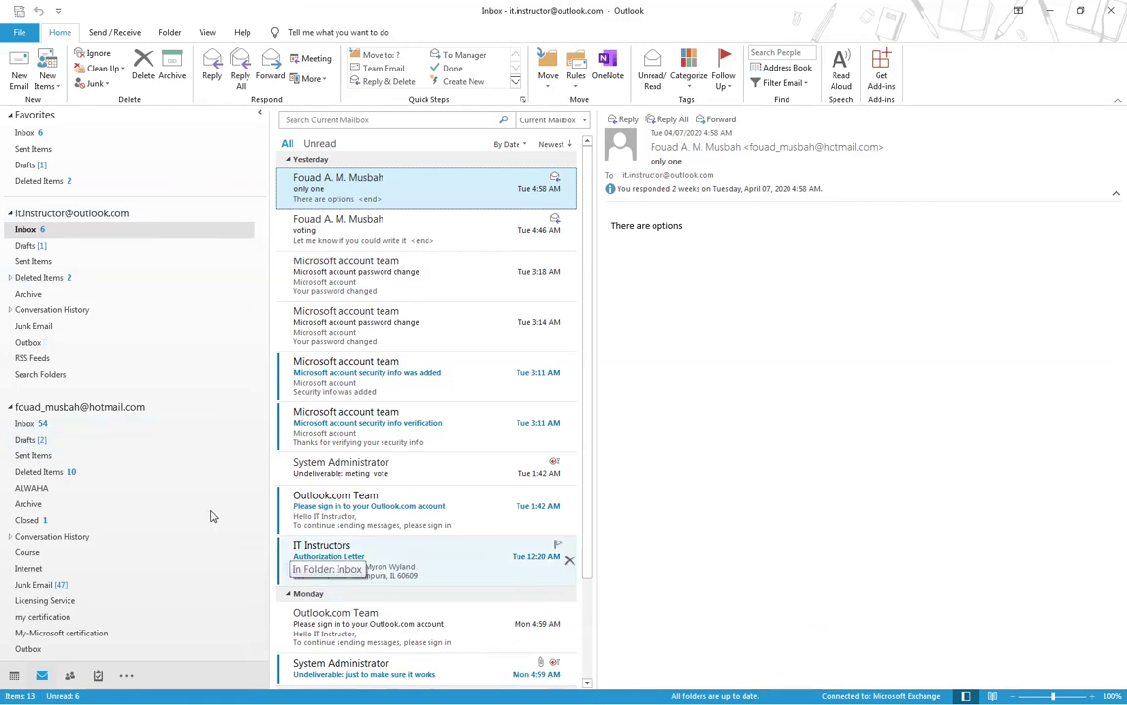
Open the received message "Look it to this email" from the Hotmail account's Inbox.
click(44, 426)
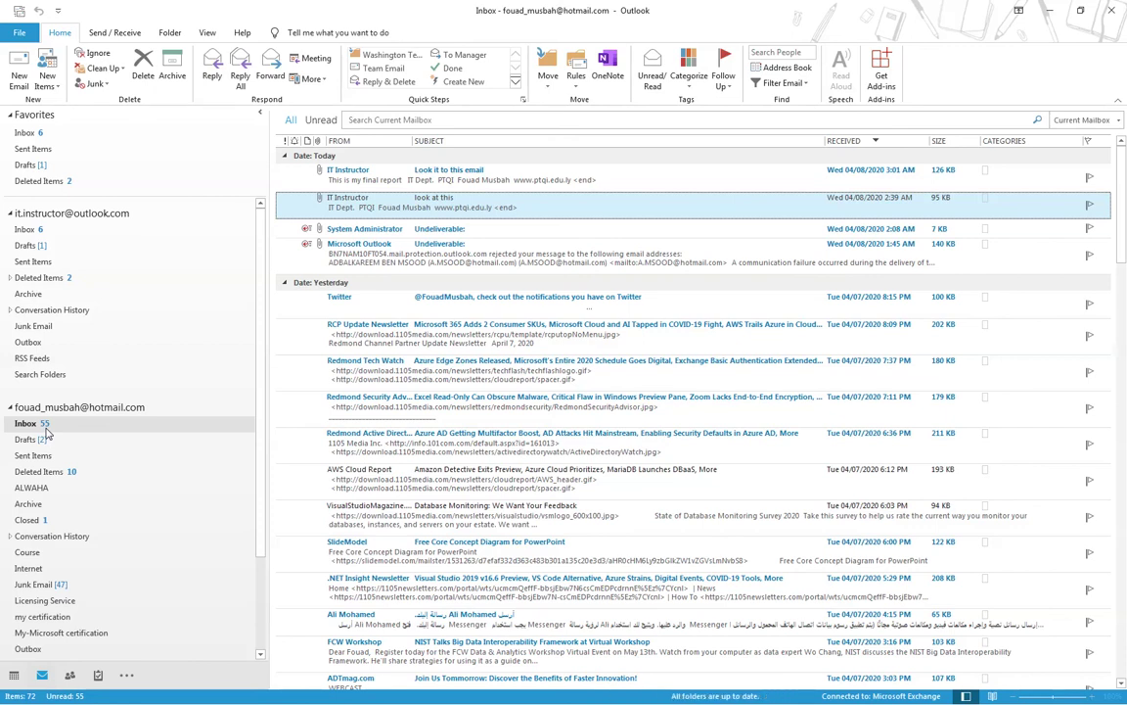
click(522, 177)
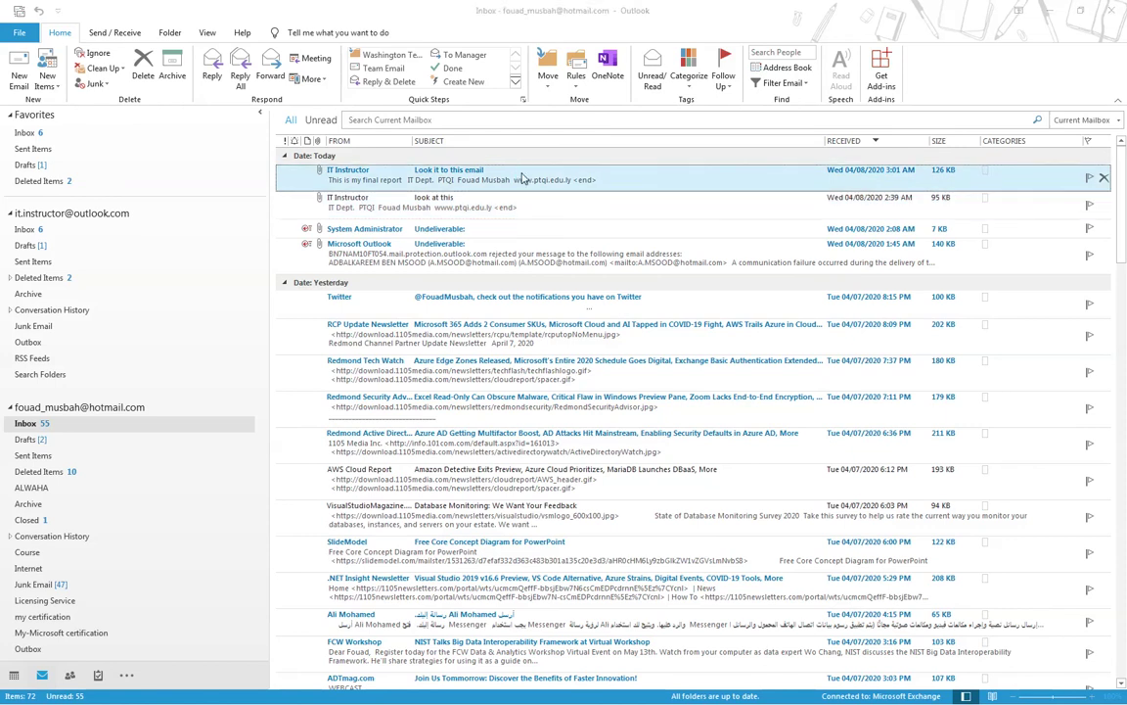
double_click(523, 178)
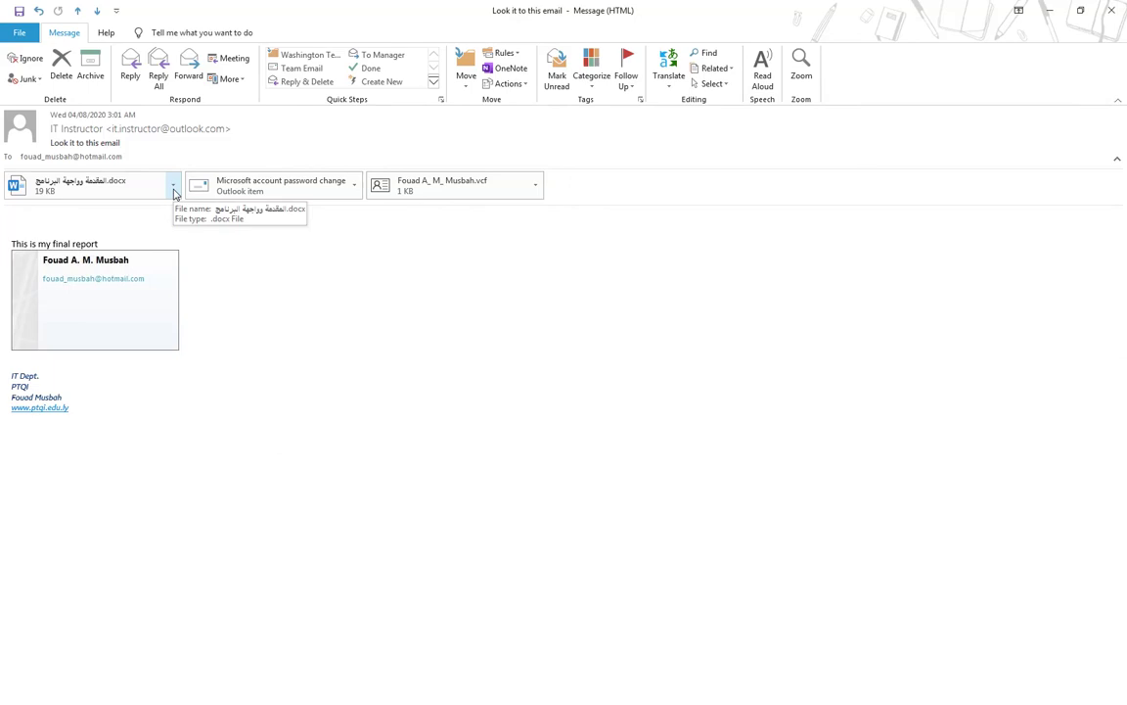
Preview the Word document, the password change email and the contact card attachments, and return to the message.
click(174, 189)
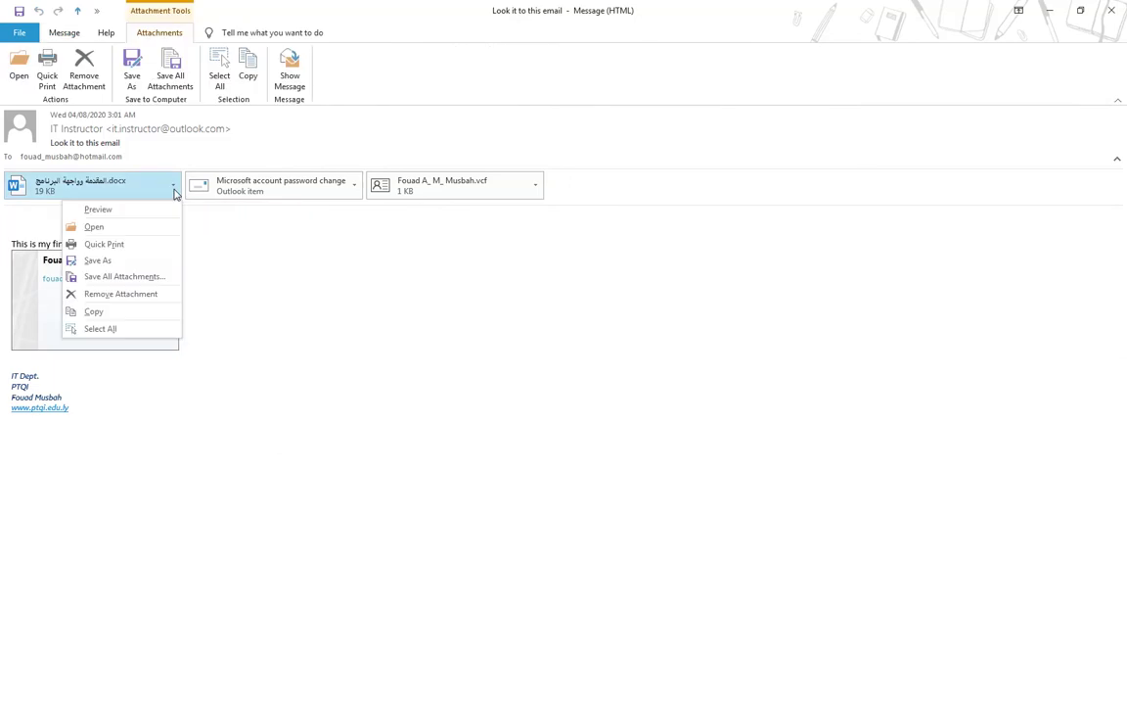
click(162, 214)
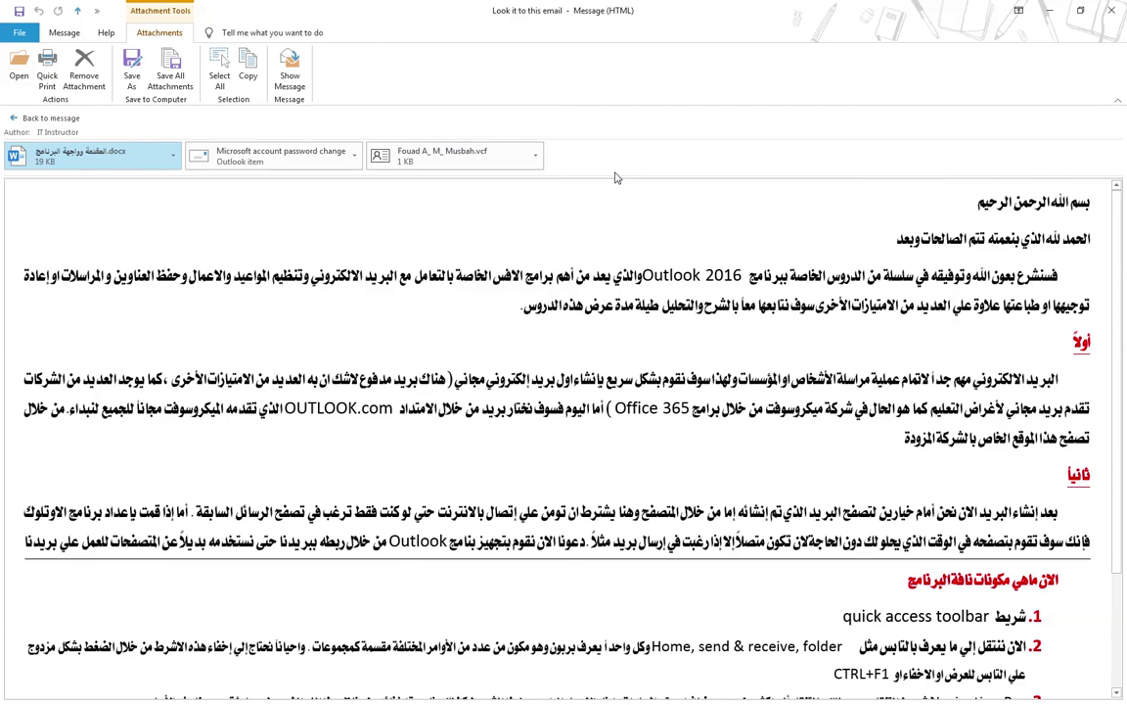
click(305, 164)
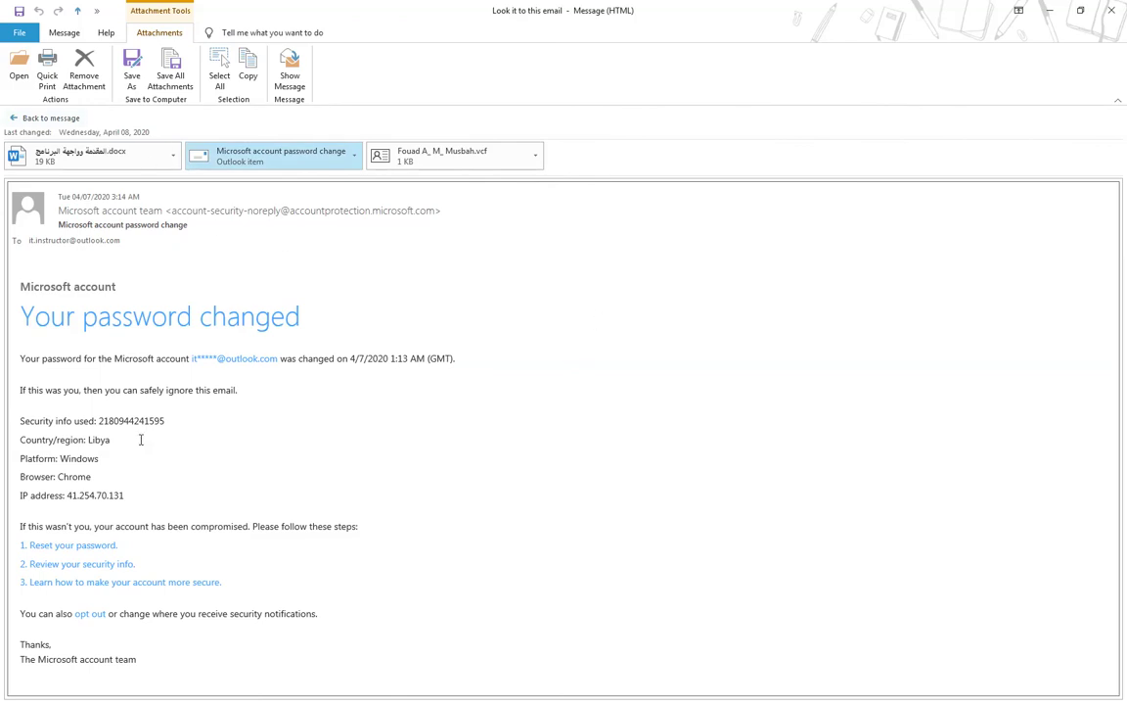
click(506, 163)
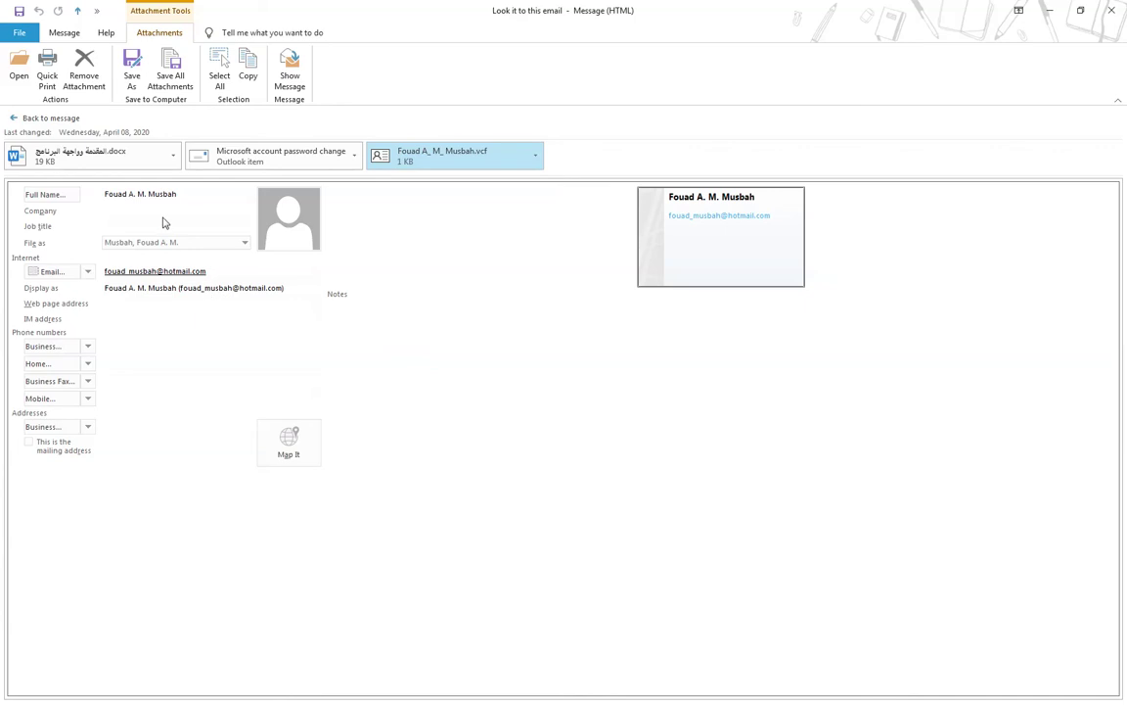
click(17, 118)
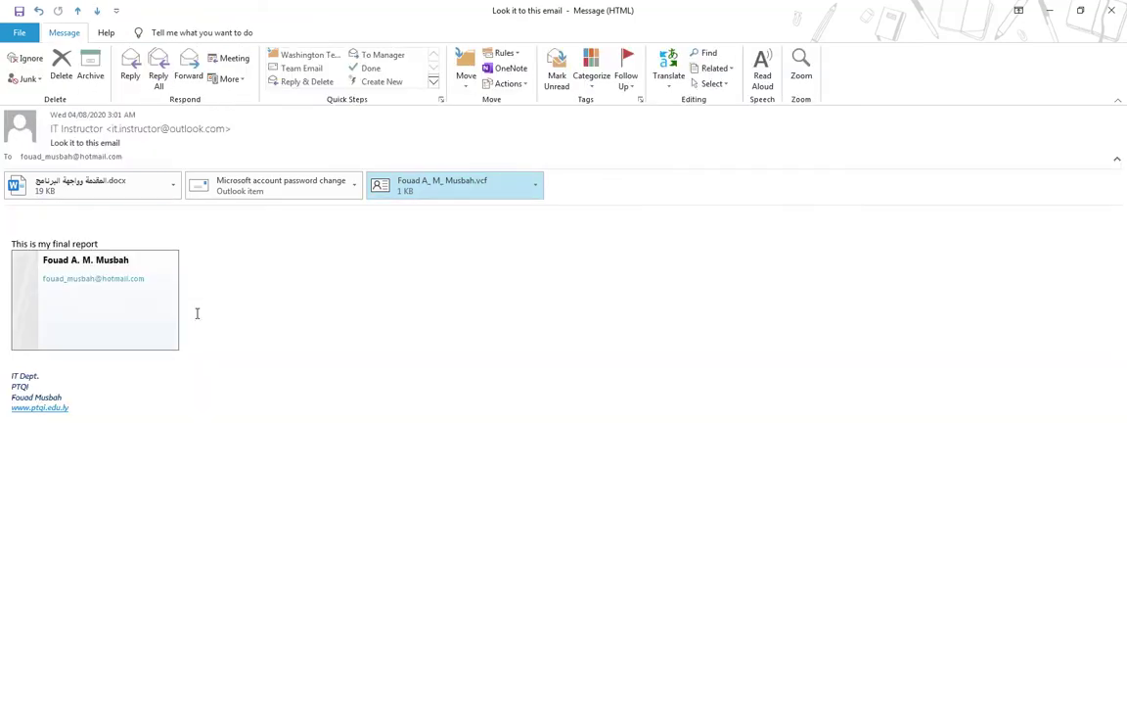
Switch to the PowerPoint presentation and review slide 1's text on adding files, contacts and business cards to an email.
click(378, 196)
click(1048, 11)
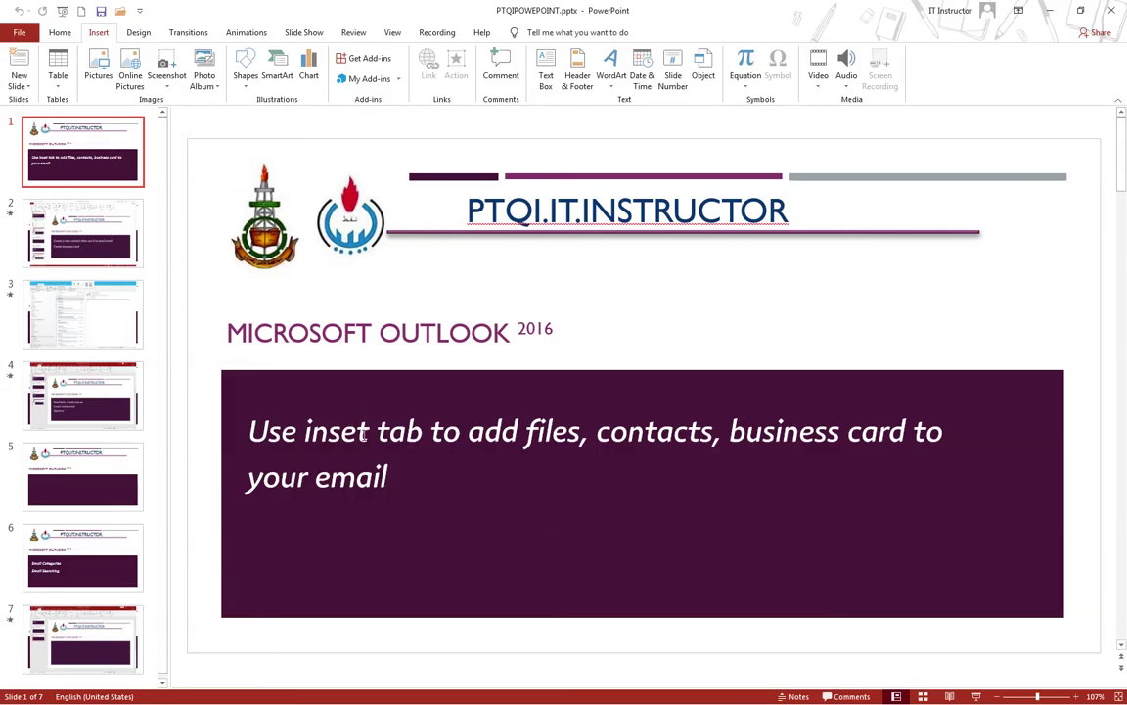
click(537, 431)
click(568, 432)
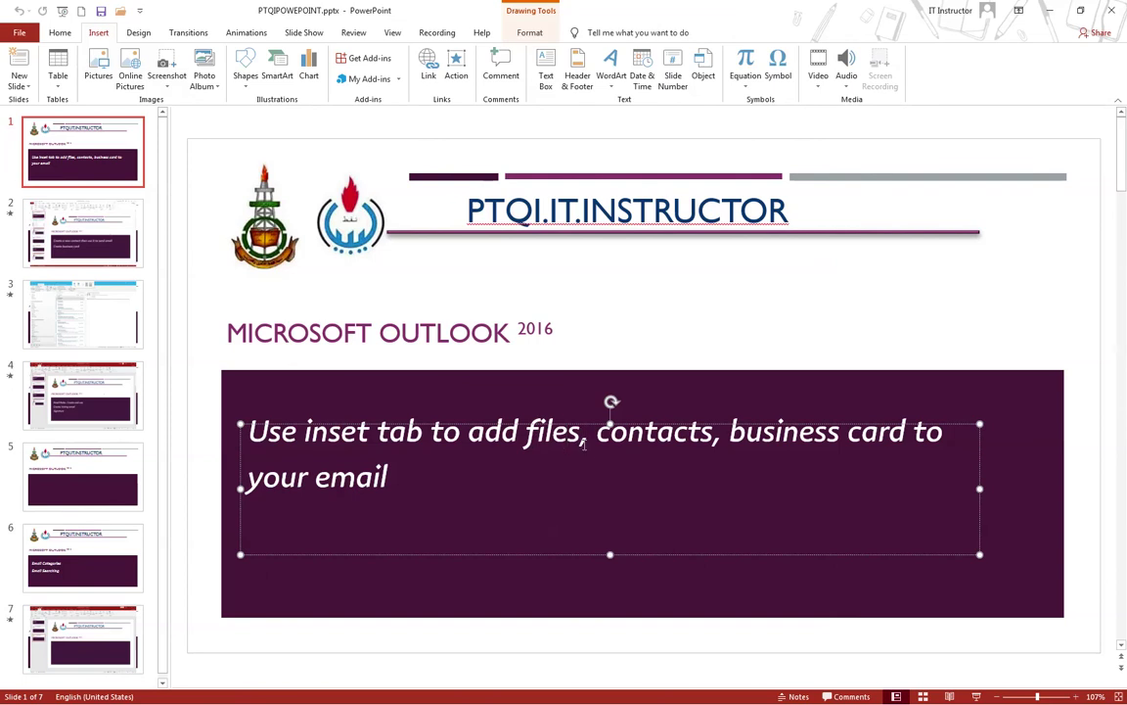
double_click(626, 436)
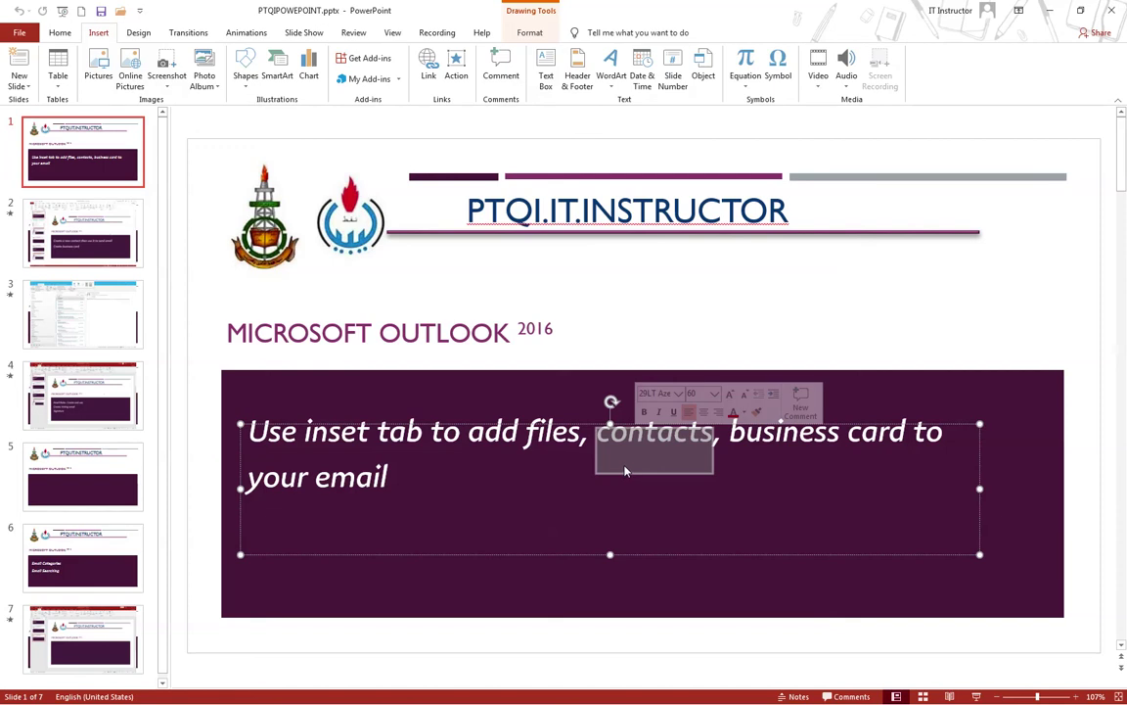
click(783, 436)
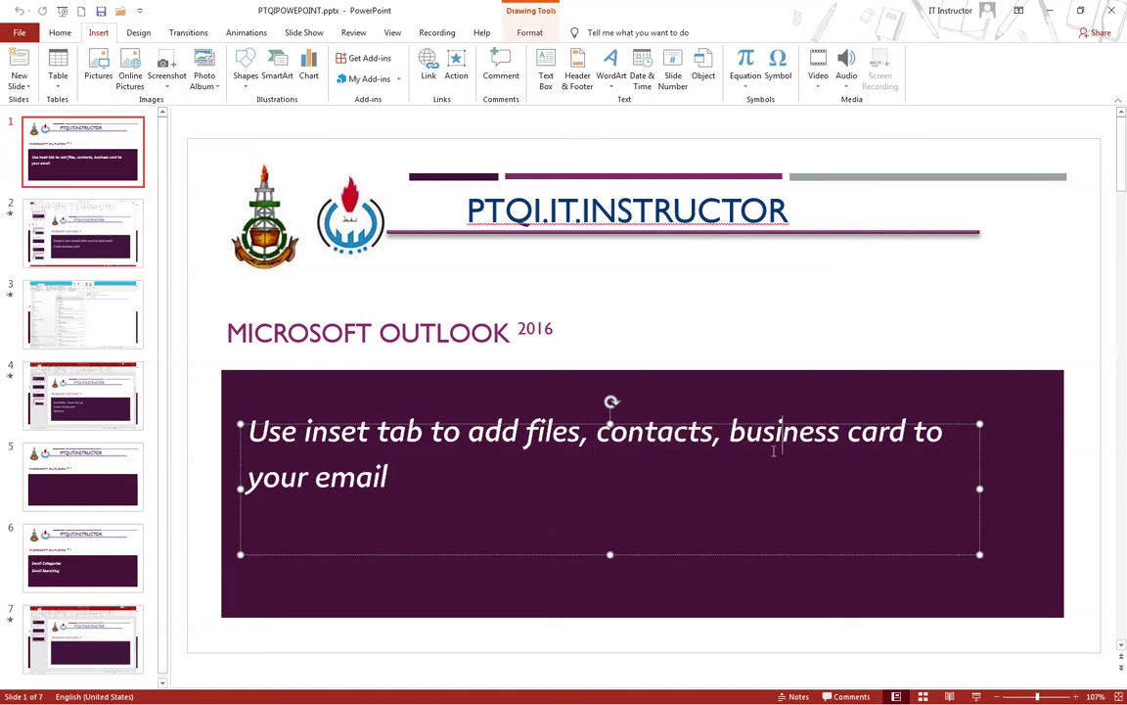
Switch back to Outlook, start a new email from the Outlook.com account and display its content insertion commands.
key(alt+Tab)
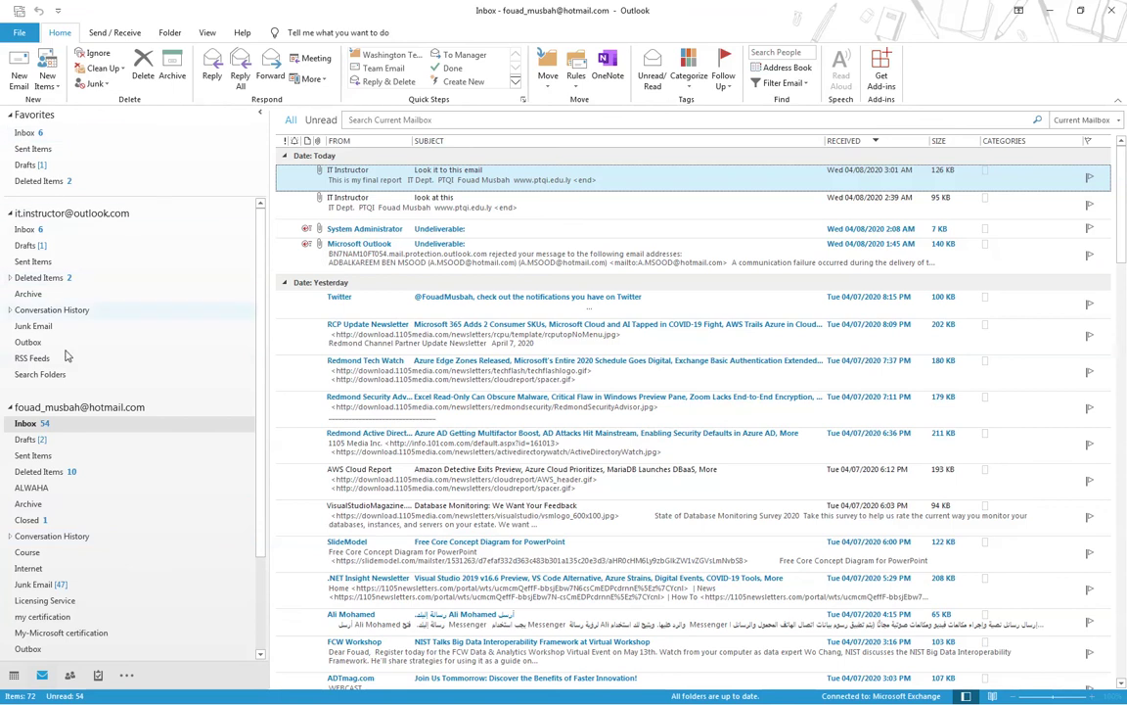
click(76, 214)
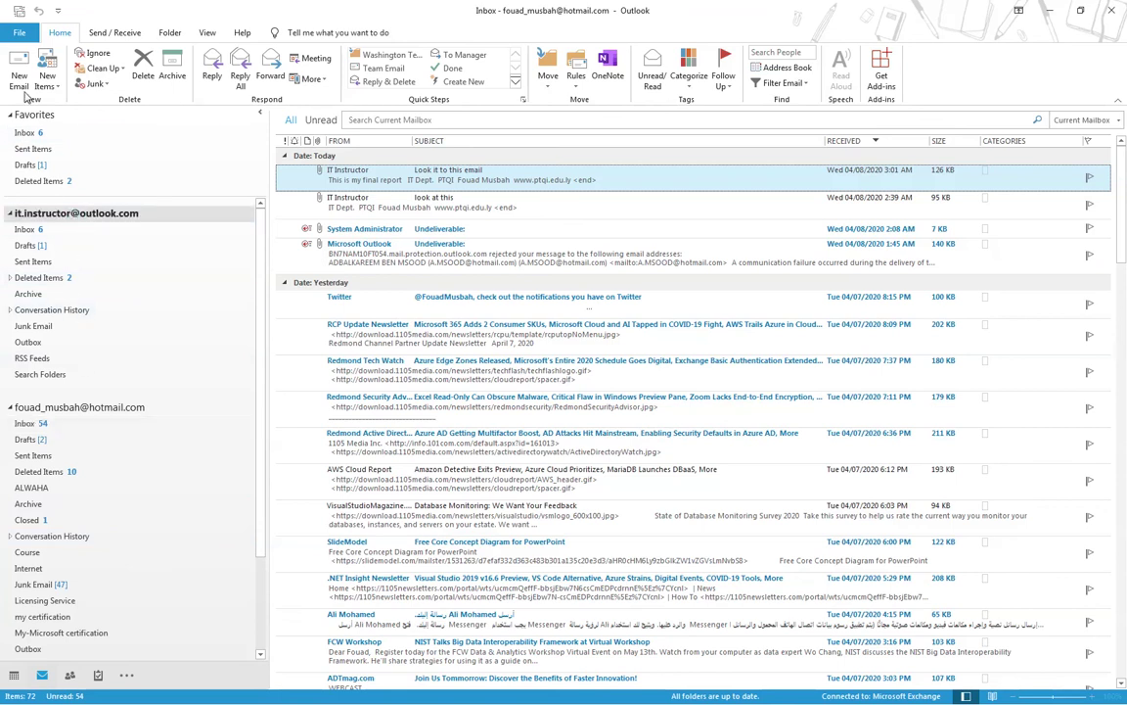
click(20, 67)
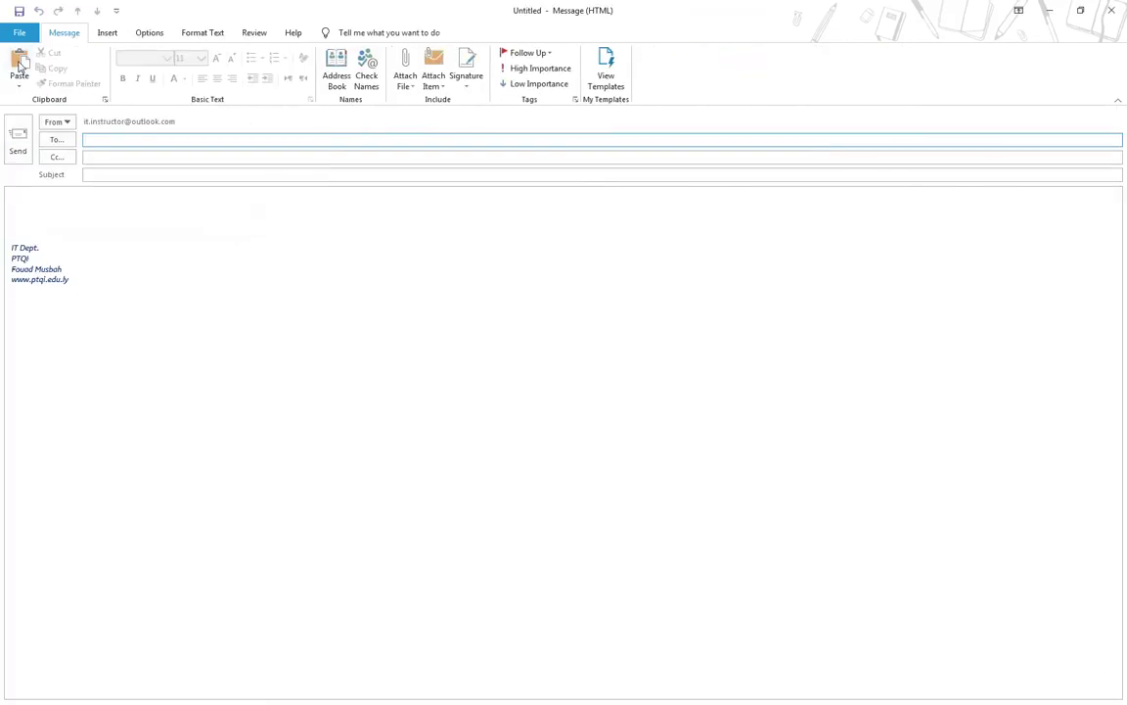
click(108, 33)
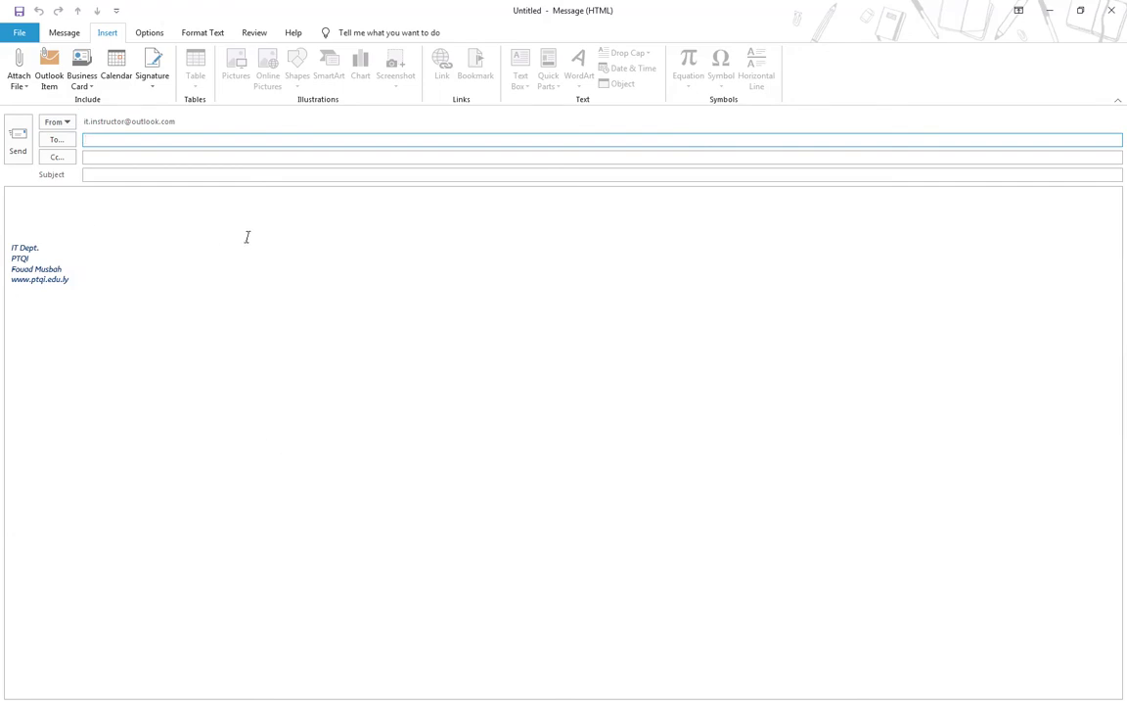
mouse_move(513, 10)
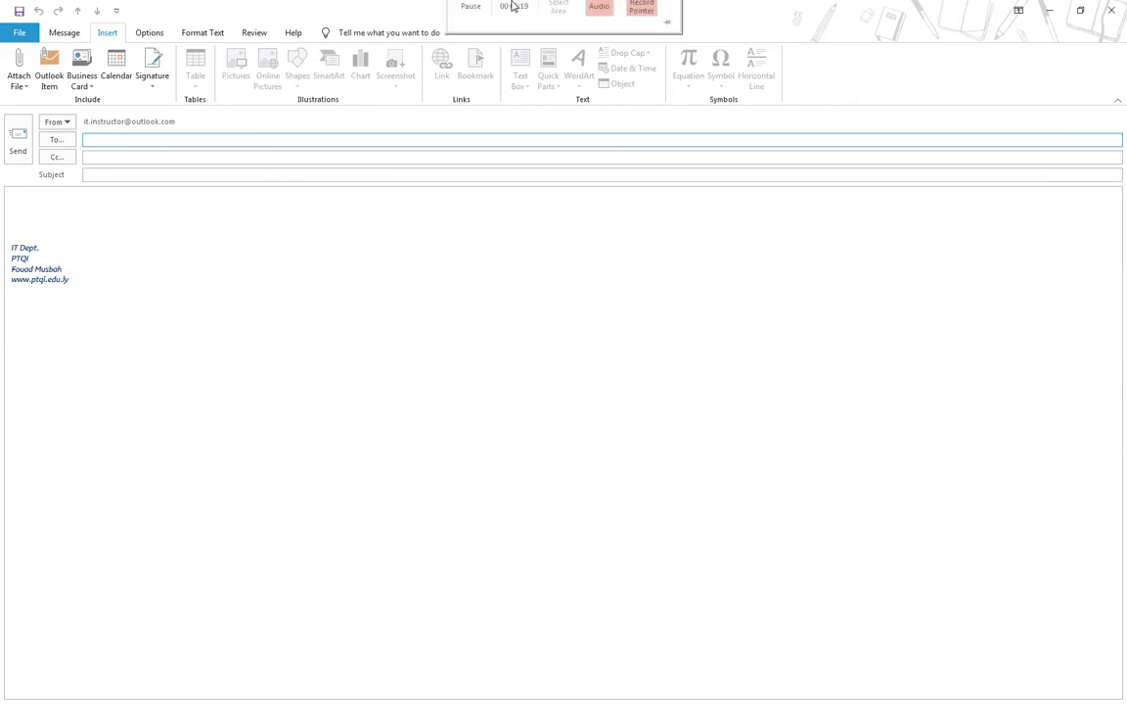